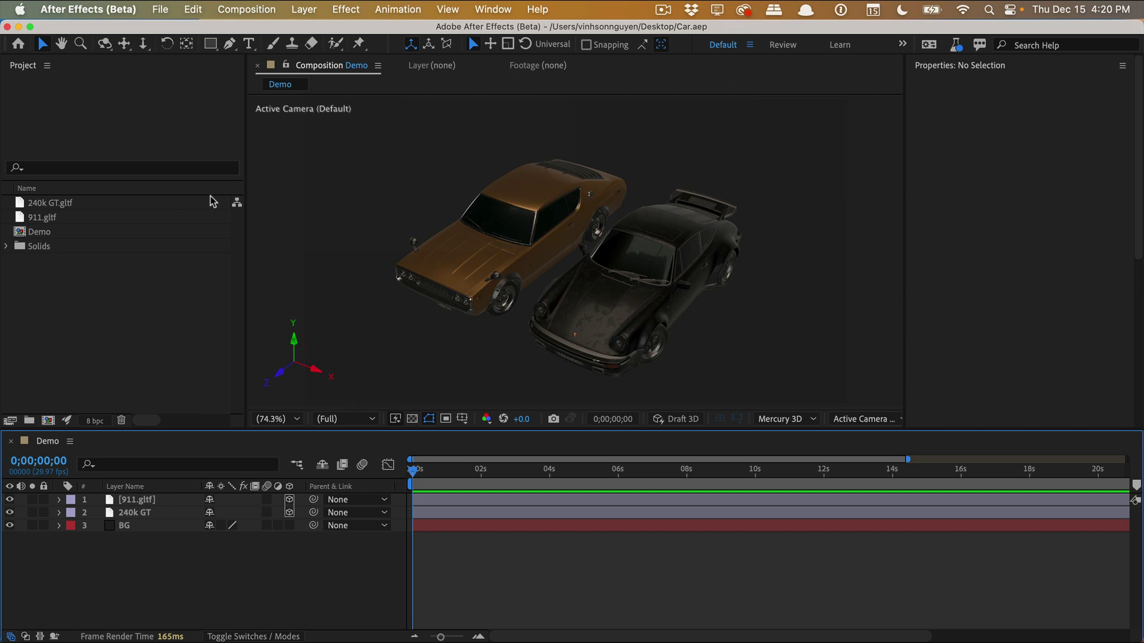
Create a new composition named 911 from 911.gltf and place the car model in its timeline.
left_click(57, 218)
left_click(246, 9)
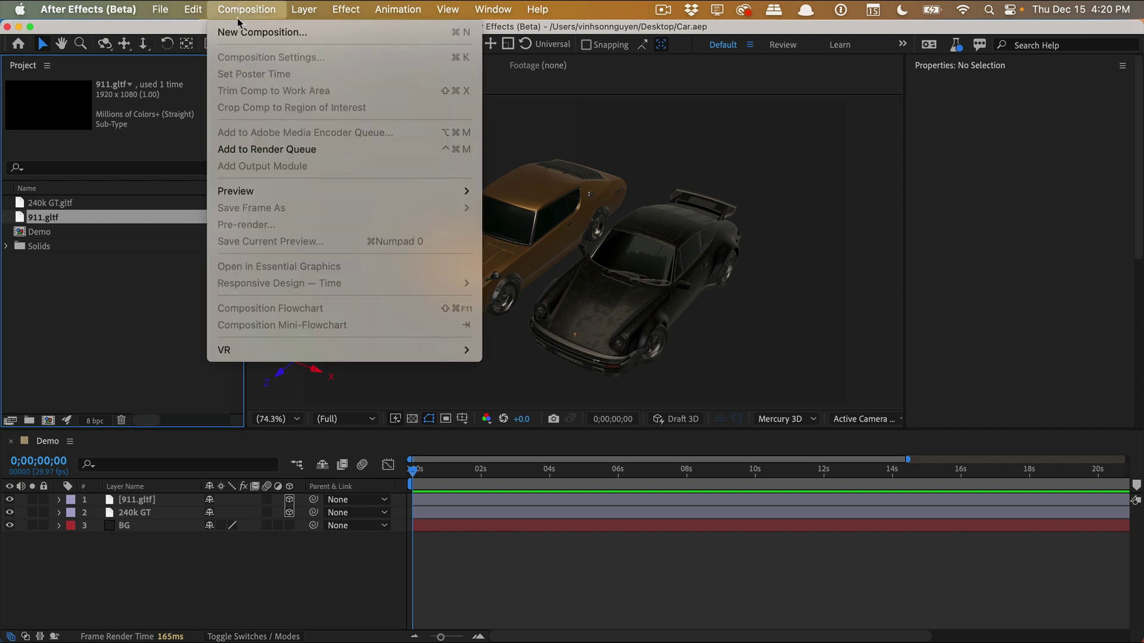
left_click(256, 29)
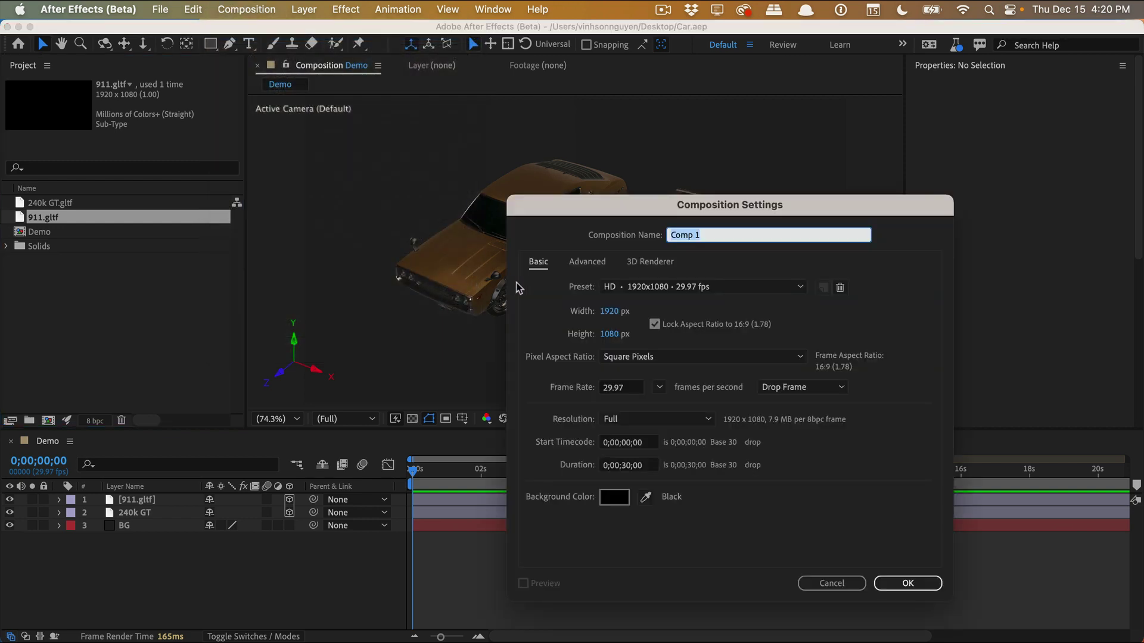
type("911")
key("Return")
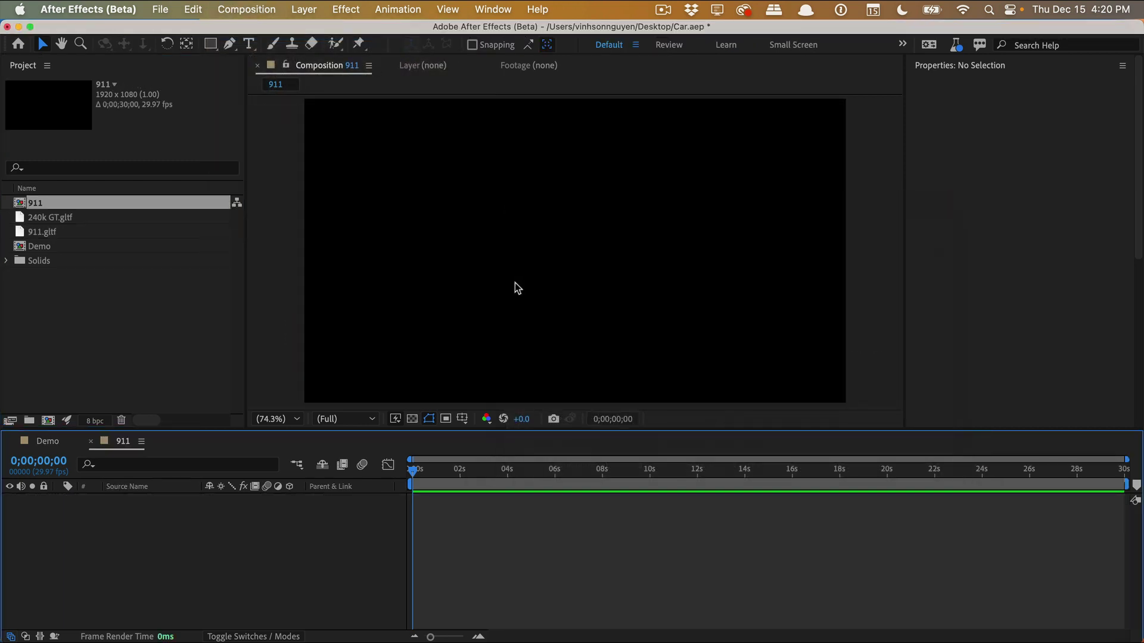
left_click_drag(49, 232, 109, 516)
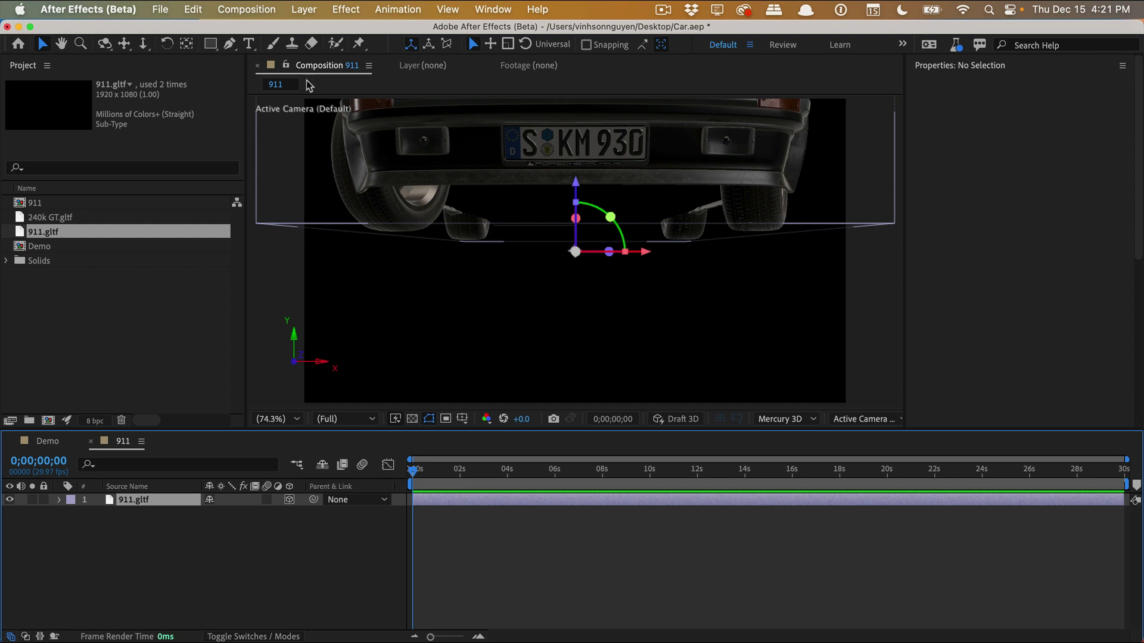
Review the car's Model Settings on the Basic and Advanced tabs, keeping Model Units at Meters.
left_click(305, 9)
left_click(334, 45)
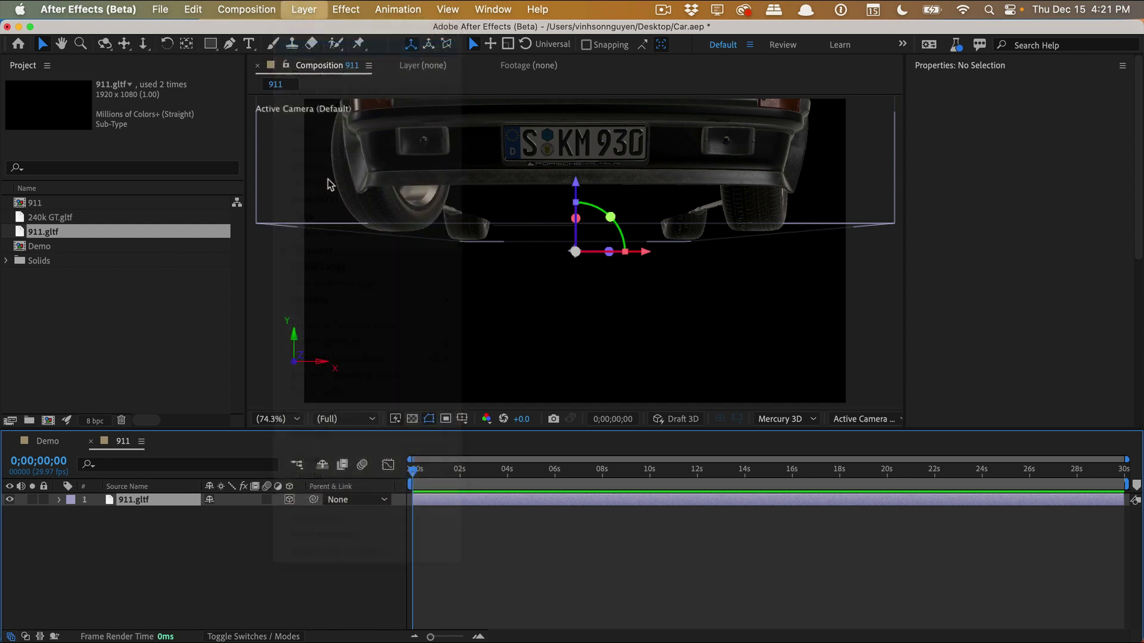
left_click_drag(635, 296, 450, 178)
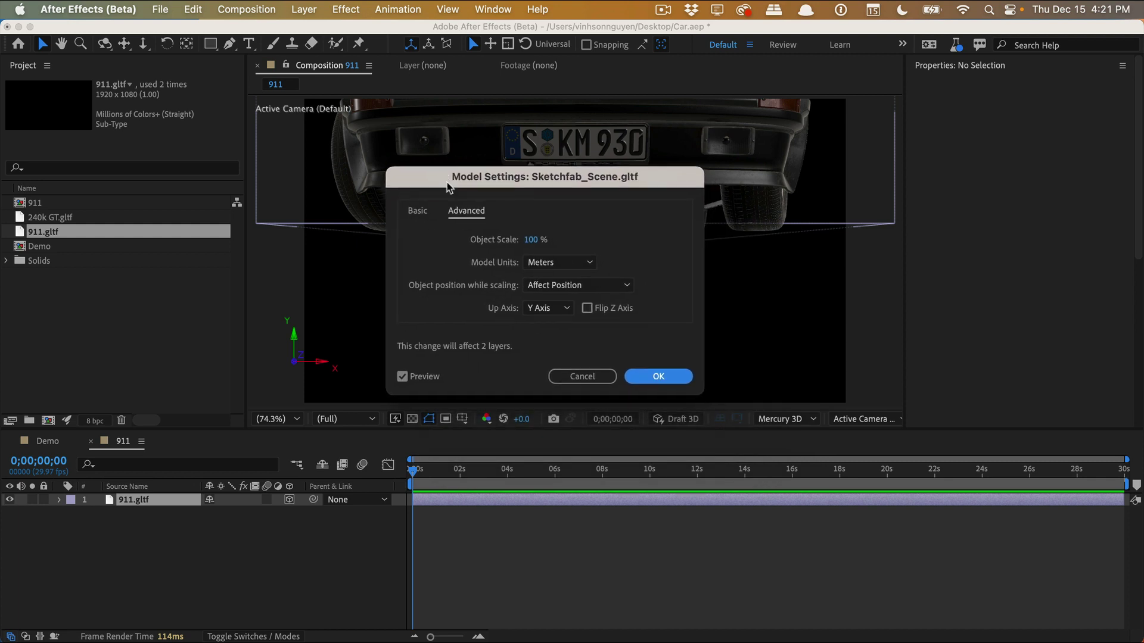
left_click(436, 218)
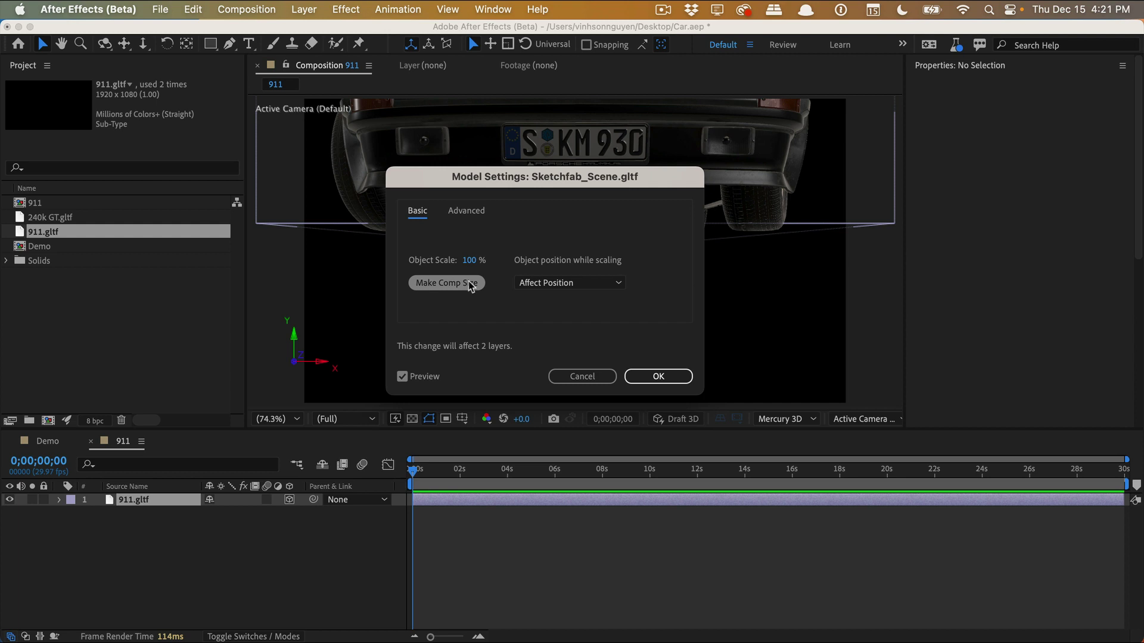
left_click(466, 211)
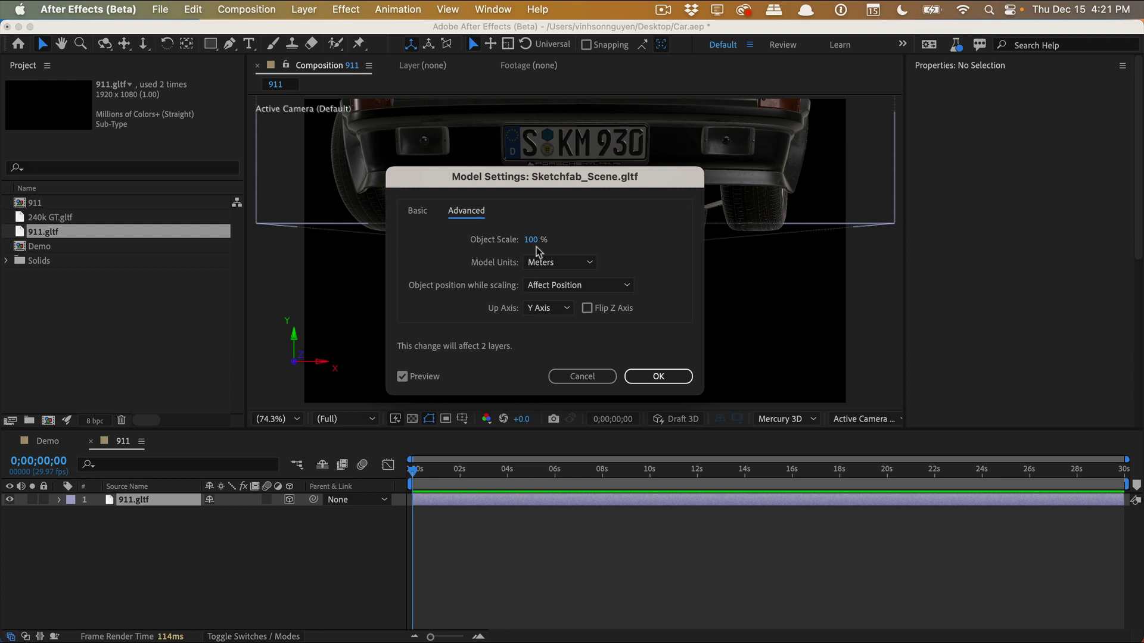
left_click(583, 260)
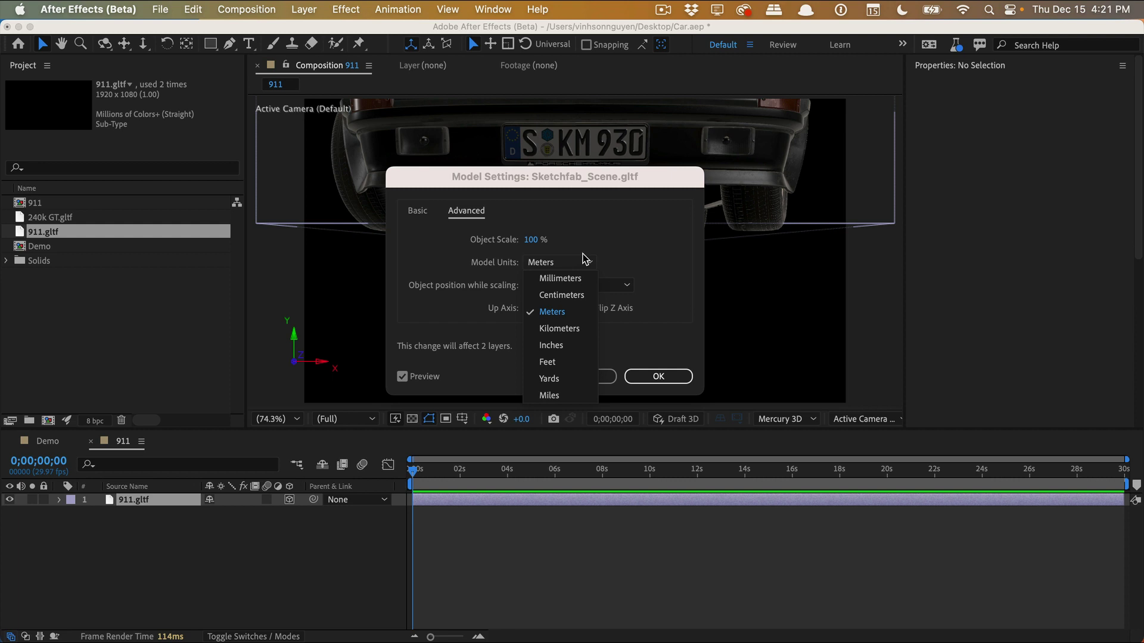
left_click(583, 261)
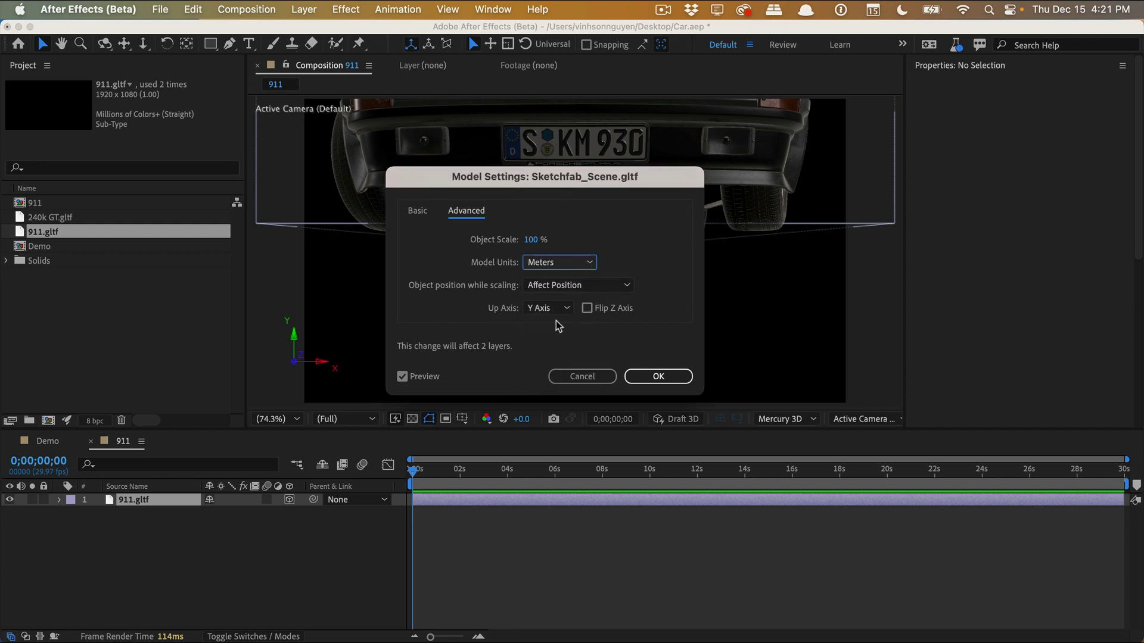
Apply the model settings and scale the 911.gltf layer down to 50.2%.
left_click(569, 374)
key("s")
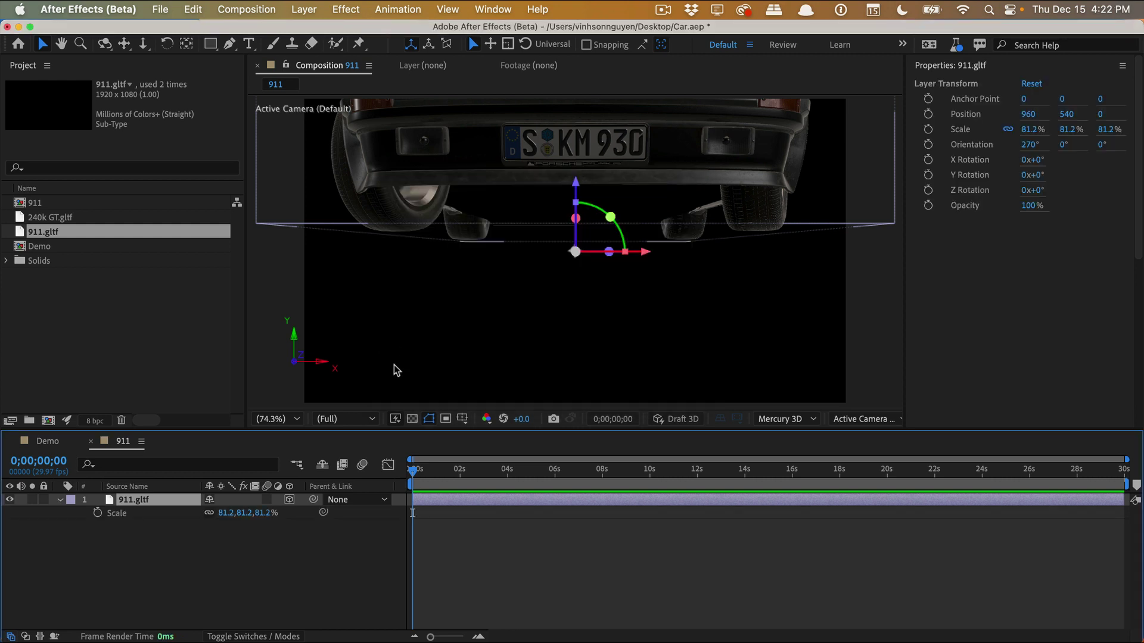
left_click_drag(227, 518, 216, 516)
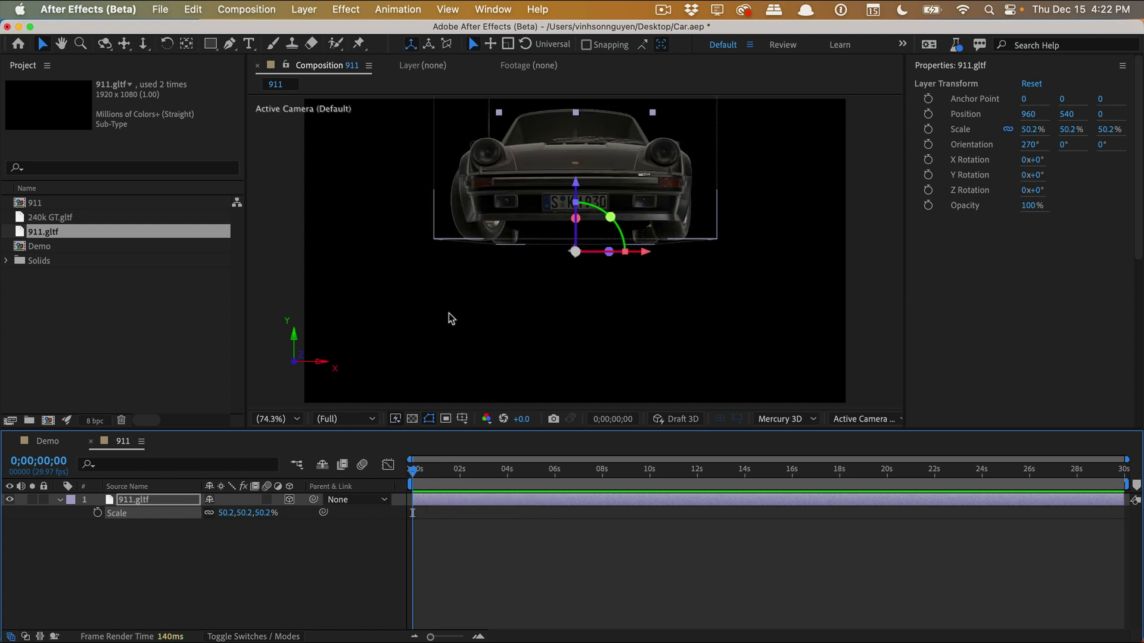
Pan and orbit the camera view to re-frame the car and check the 3D renderer list.
left_click(457, 295)
key("c")
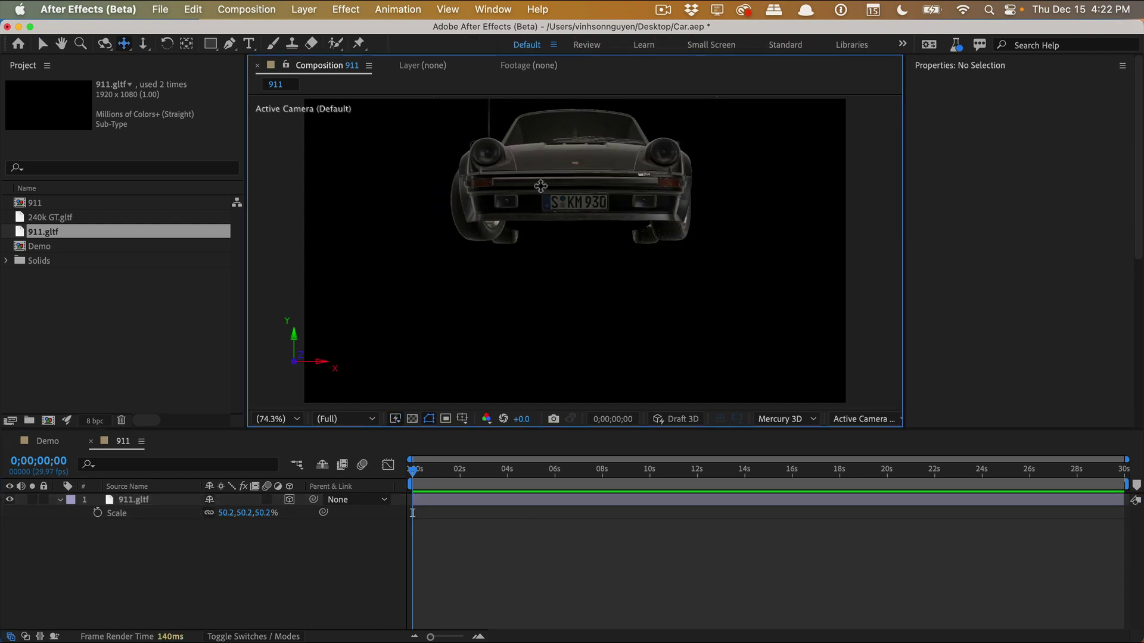
left_click_drag(539, 185, 579, 267)
key("c")
key("c")
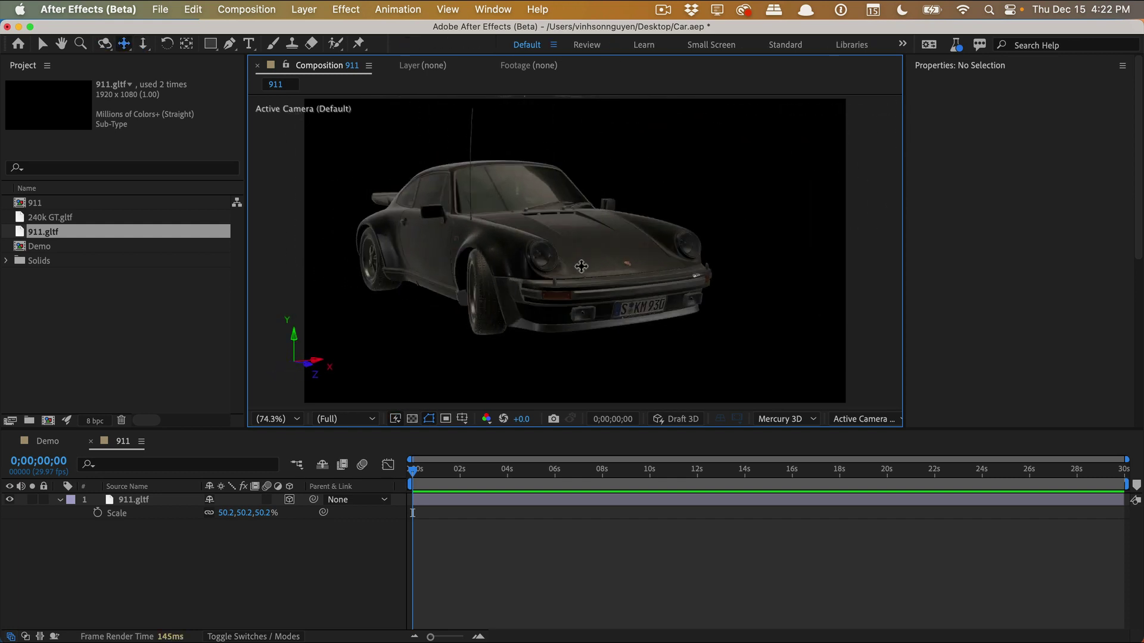
left_click(789, 419)
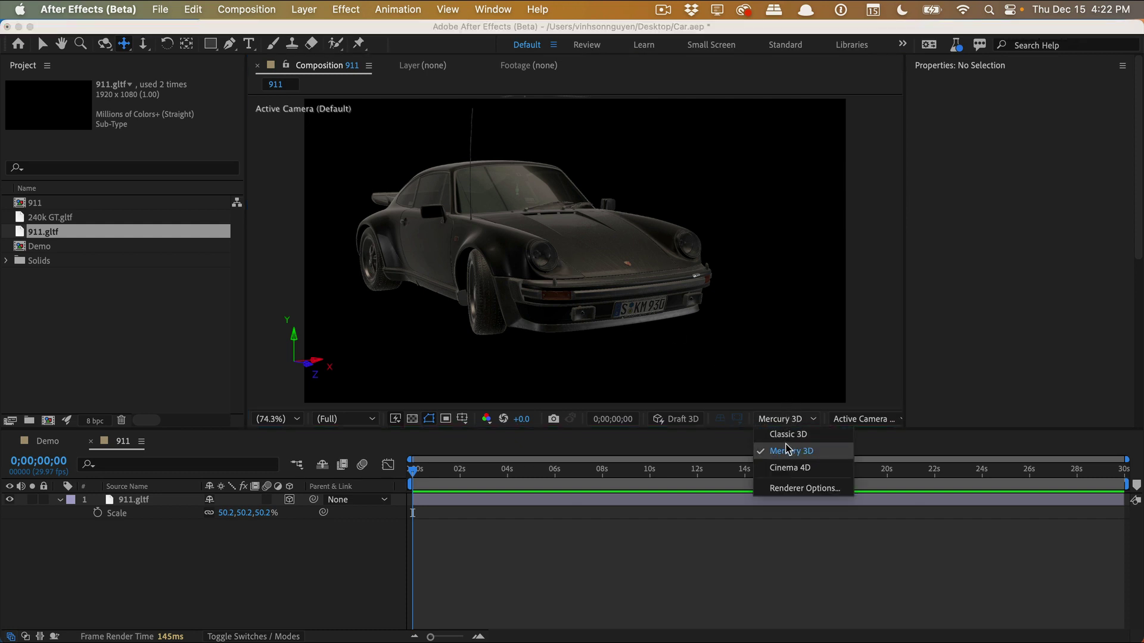
Dolly, pan and orbit the camera in close on the 911's front fender and headlight.
left_click(585, 313)
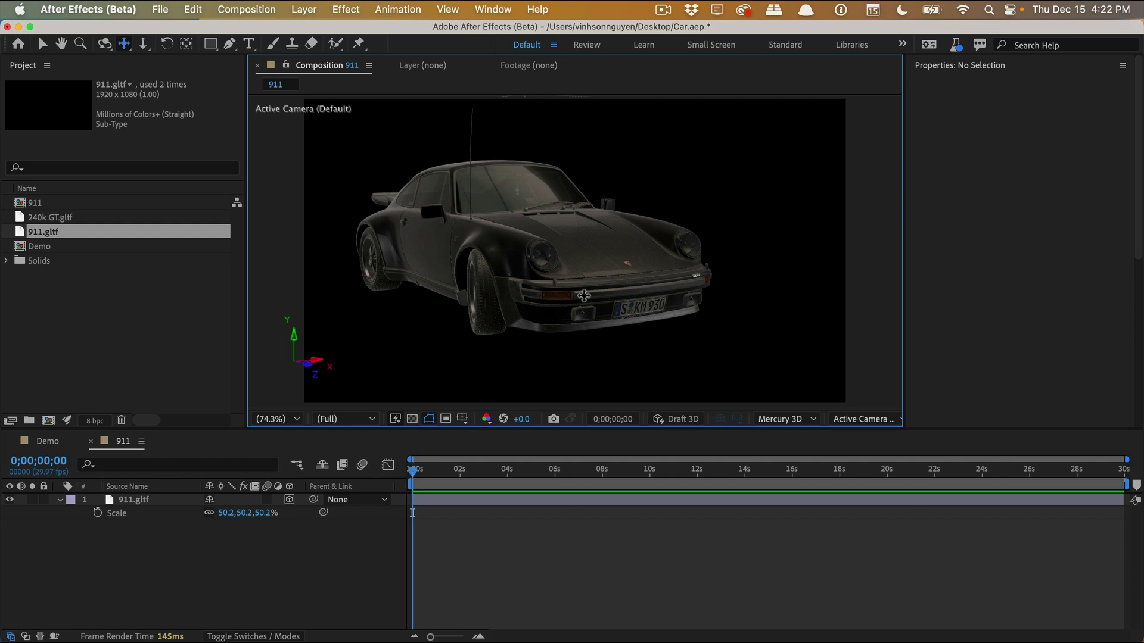
key("c")
left_click_drag(582, 278, 545, 295)
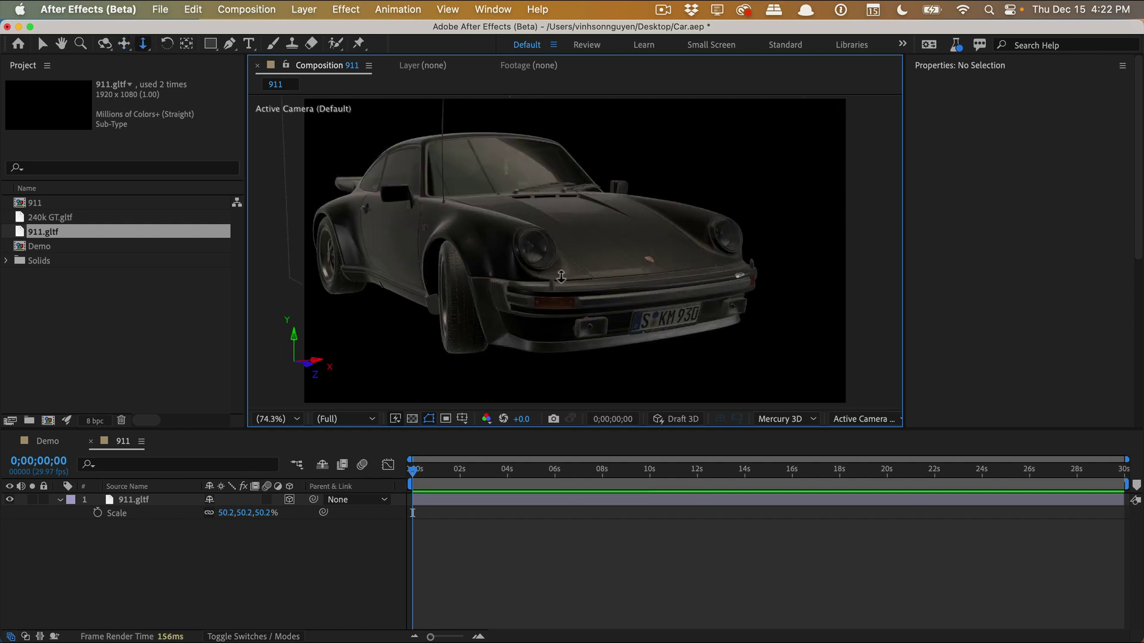
key("c")
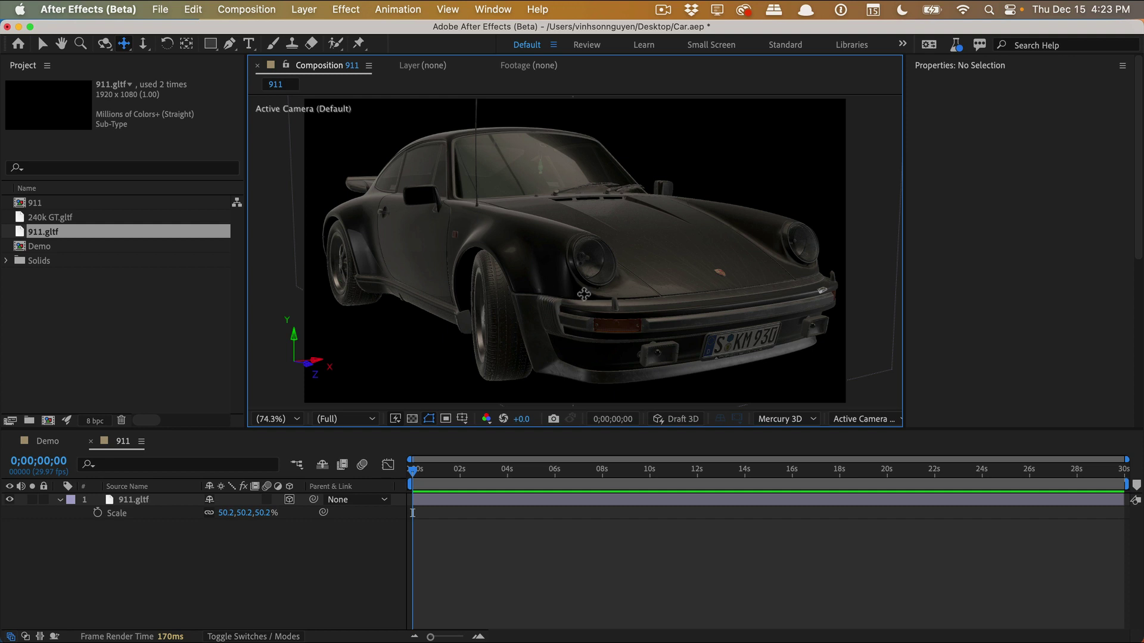
key("c")
left_click_drag(585, 293, 626, 280)
key("c")
key("c")
key("c")
key("c")
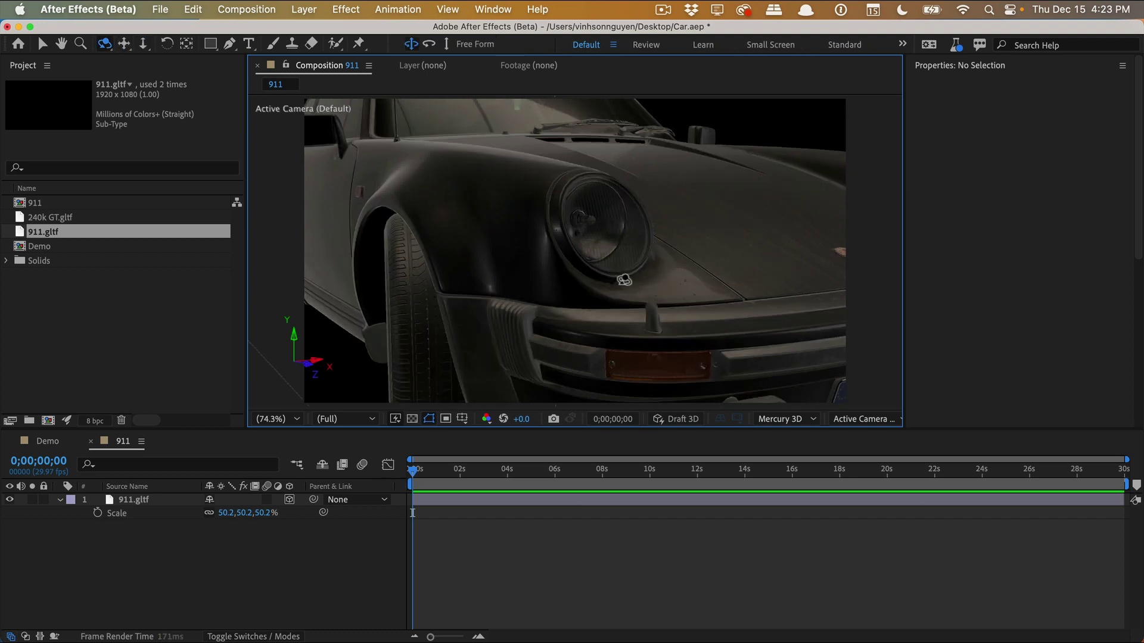
left_click_drag(624, 278, 590, 324)
key("y")
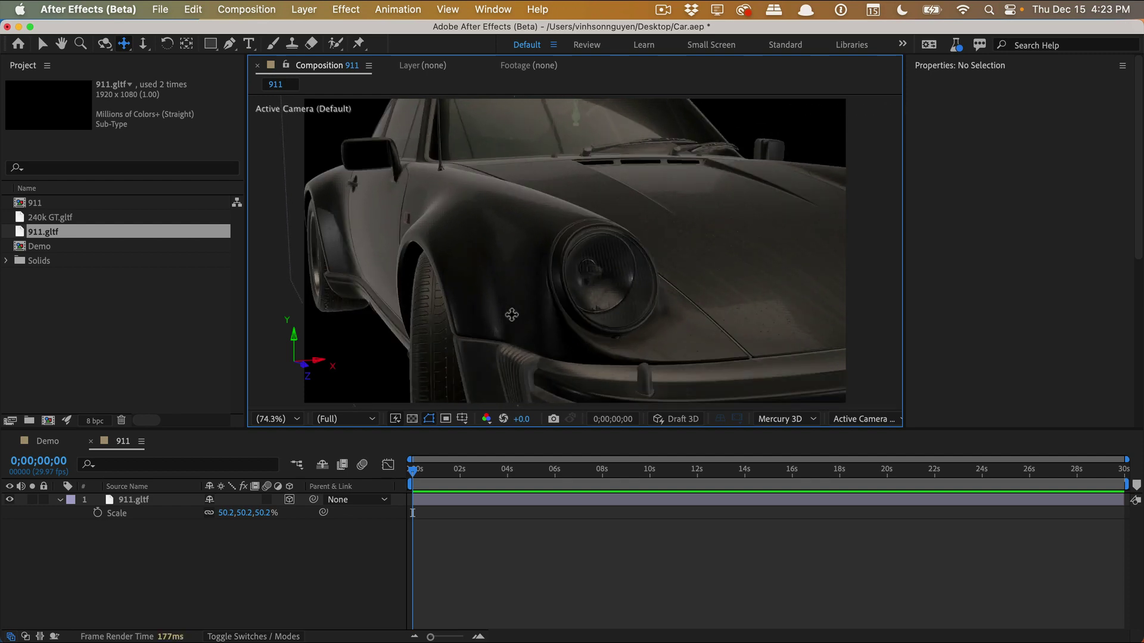
Add a new Point light, Point Light 1, to the 911 comp.
left_click(304, 9)
mouse_move(308, 33)
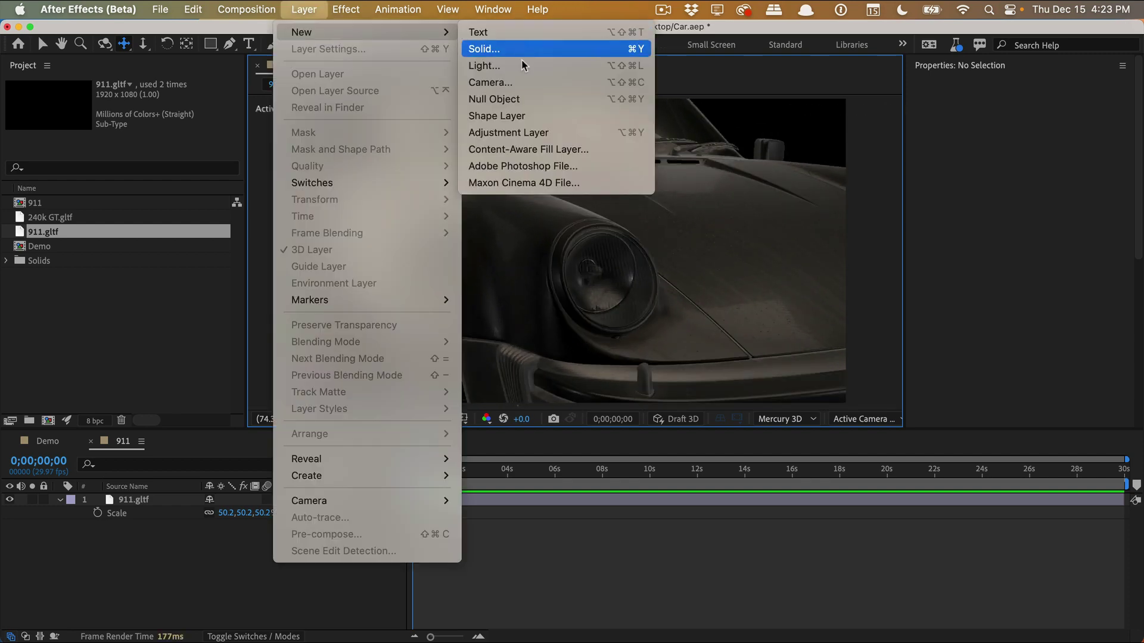
left_click(518, 64)
left_click_drag(705, 206, 702, 139)
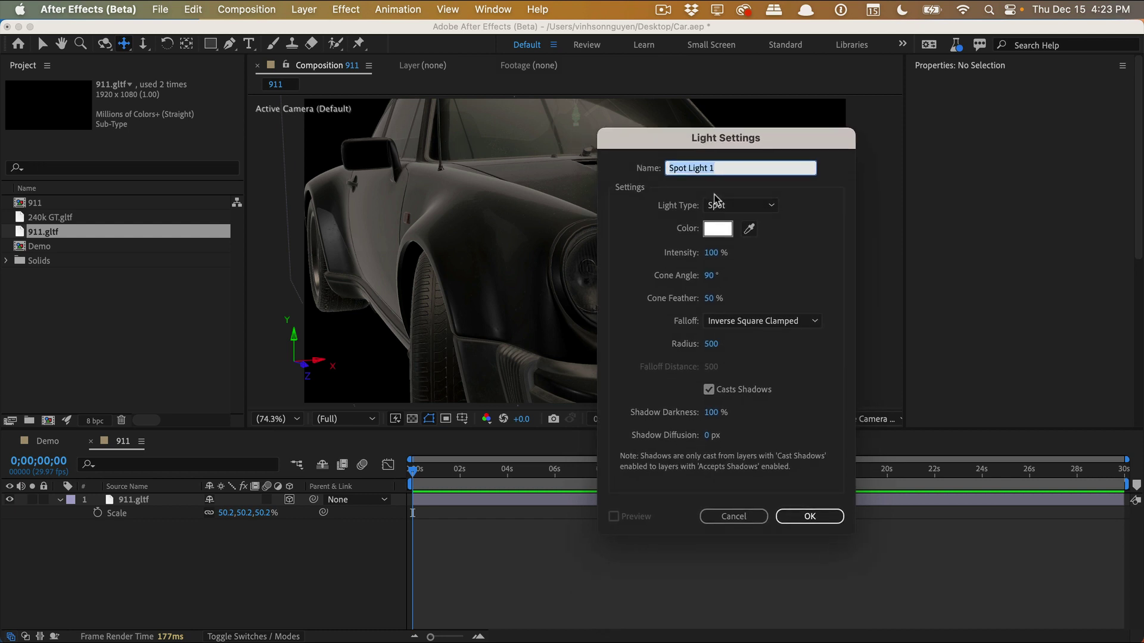
left_click(718, 205)
left_click(718, 251)
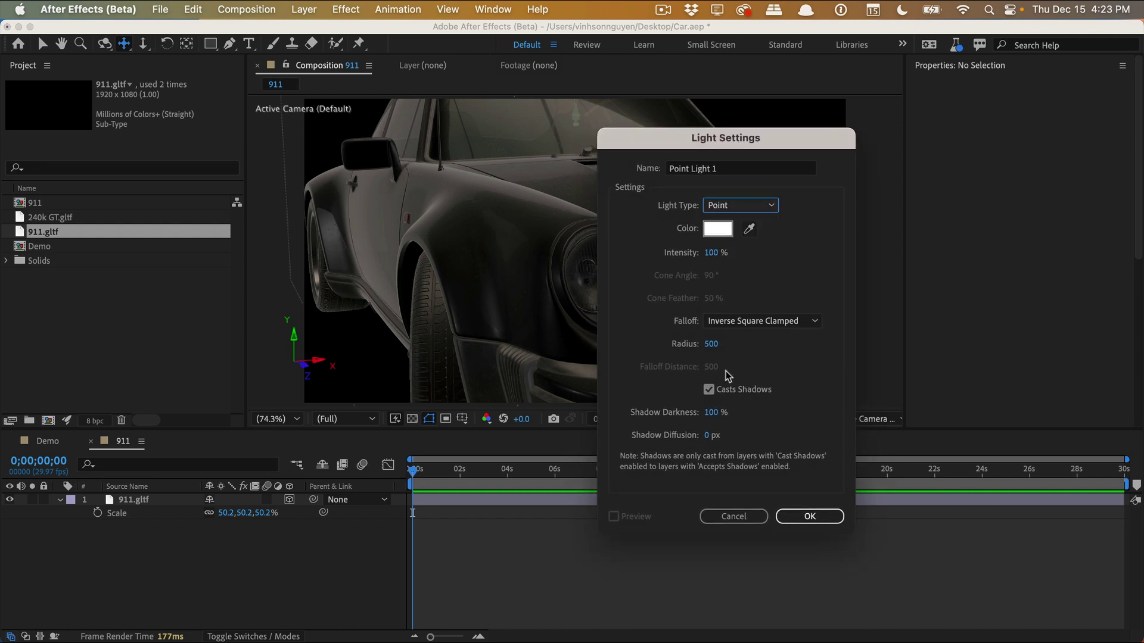
left_click(808, 516)
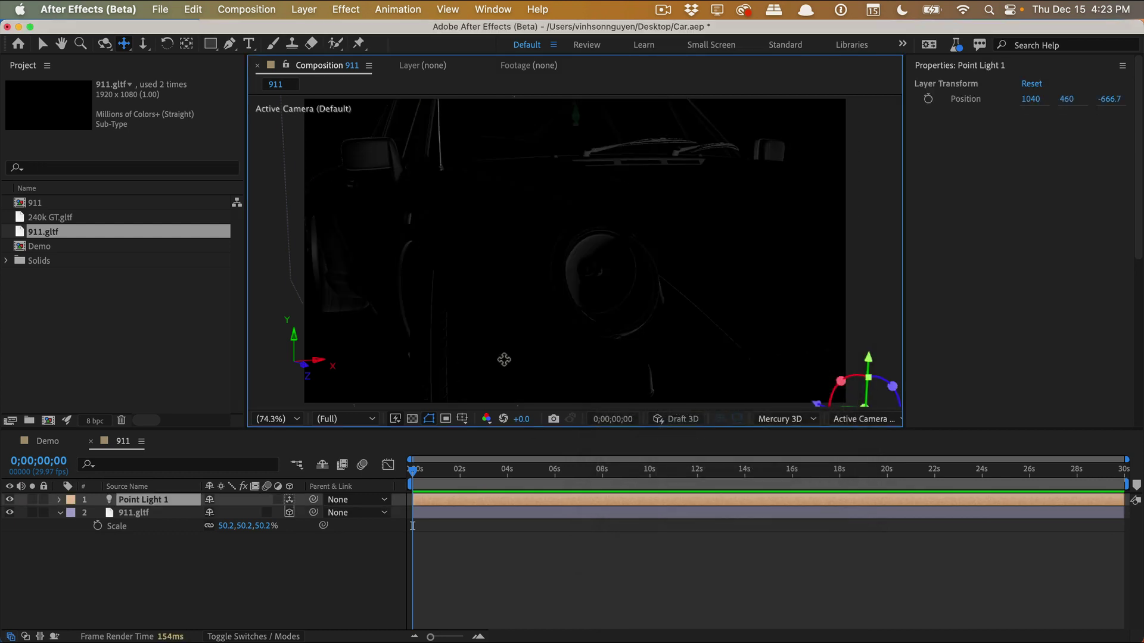
Pull the view back and raise Point Light 1 high above and behind the car.
key("c")
left_click_drag(554, 279, 554, 309)
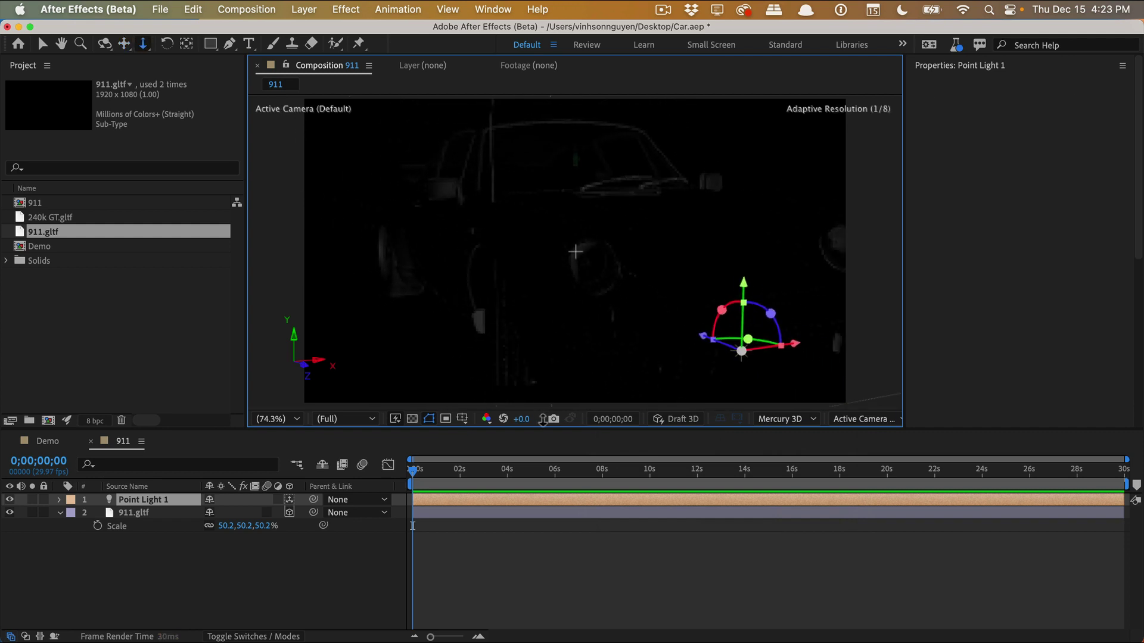
key("v")
left_click_drag(741, 276, 739, 69)
left_click_drag(710, 156, 757, 173)
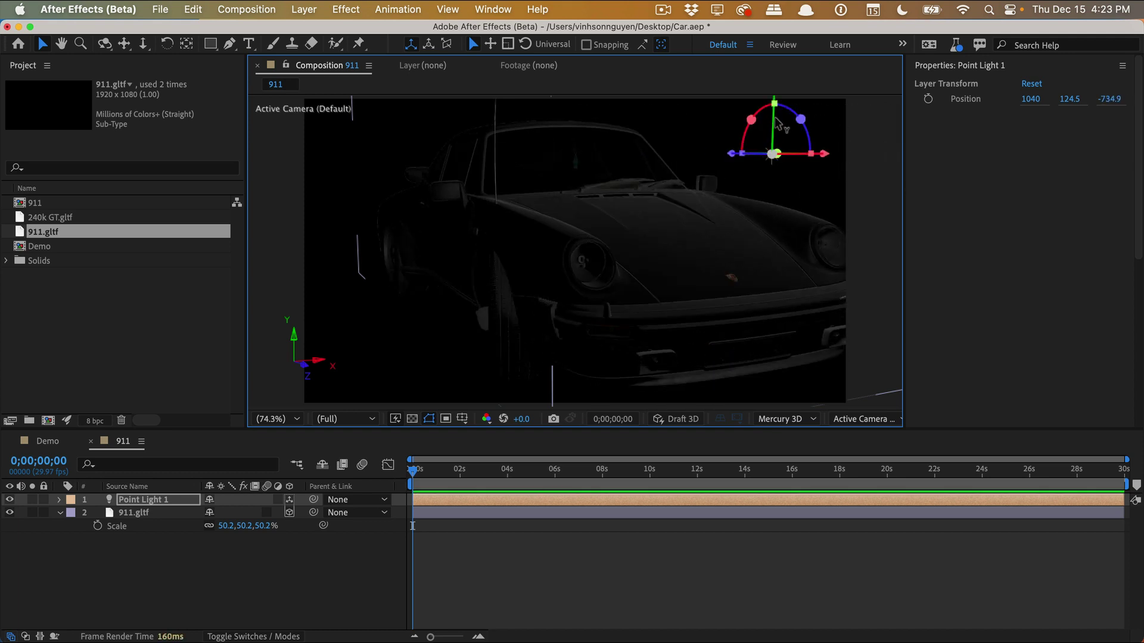
left_click_drag(772, 119, 781, 23)
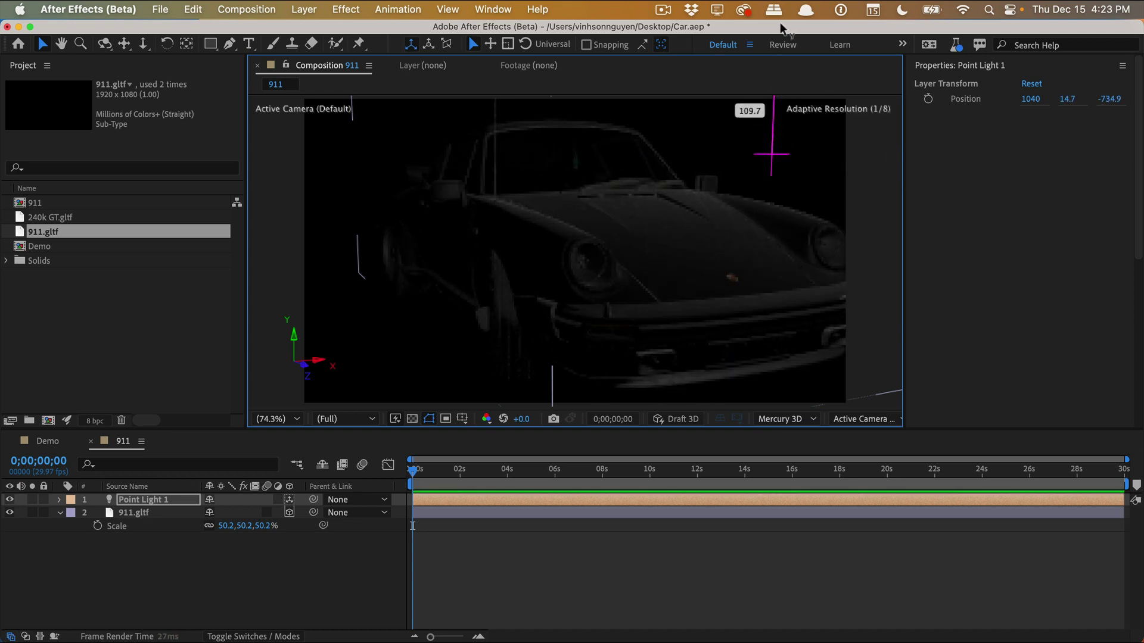
Duplicate the point light and turn the copy into an Ambient light at 200% intensity.
key("super+d")
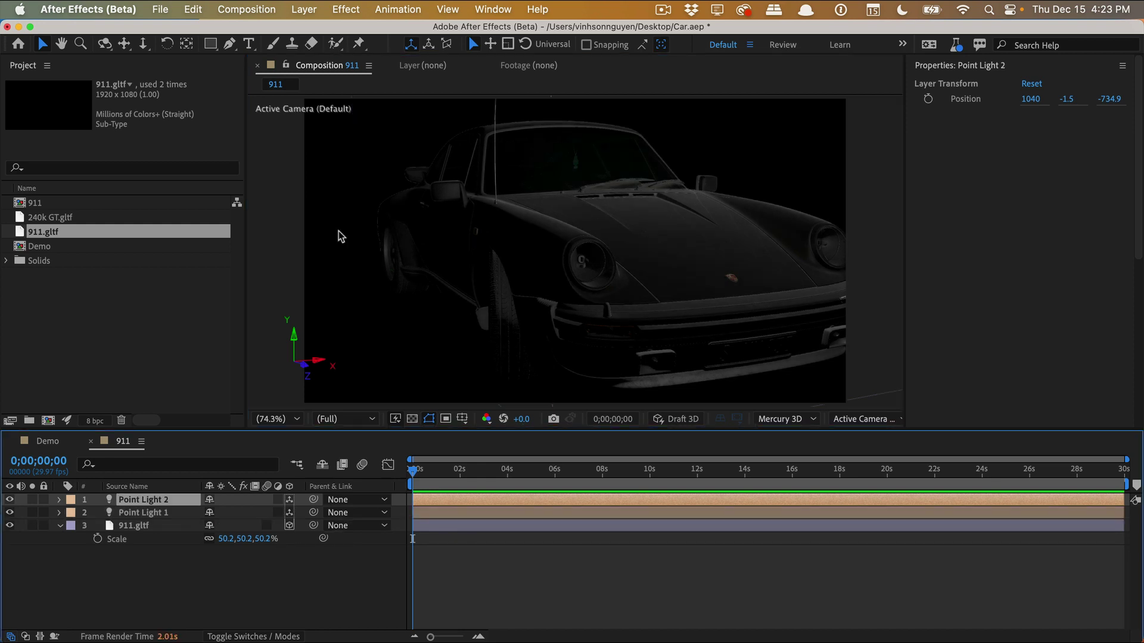
left_click(307, 9)
left_click(319, 48)
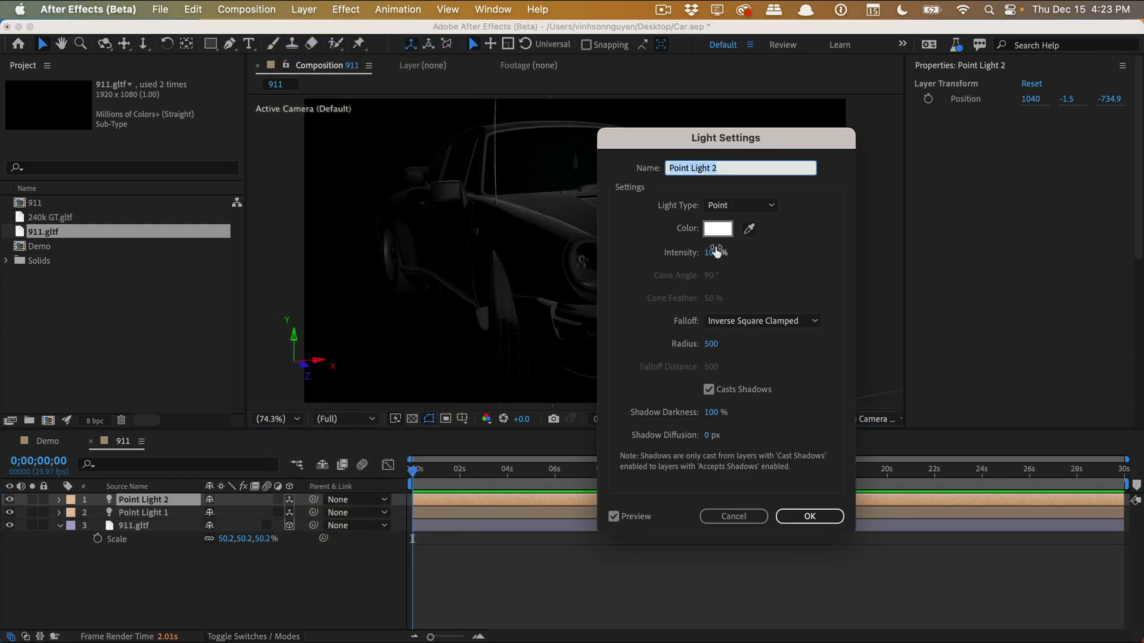
left_click(739, 205)
left_click(729, 266)
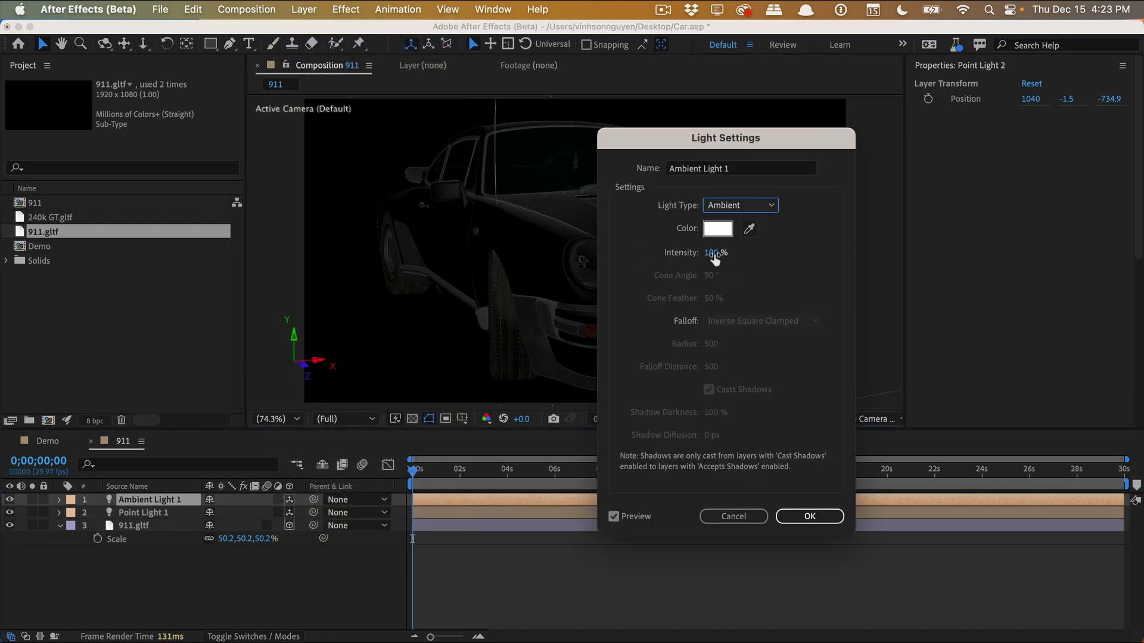
left_click(710, 250)
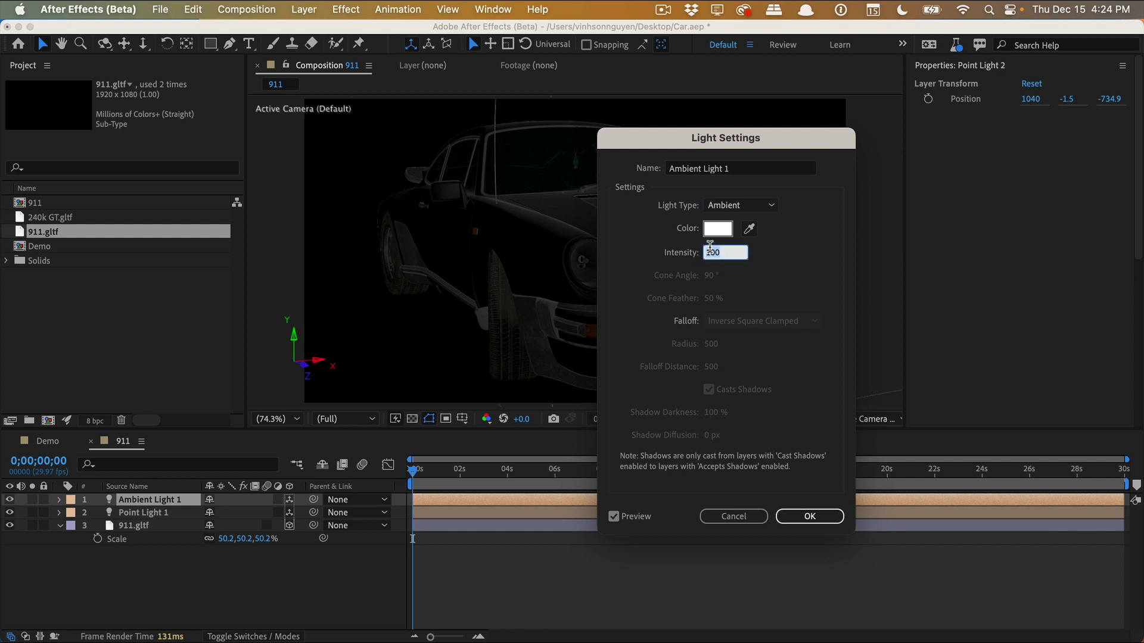
type("200")
key("Return")
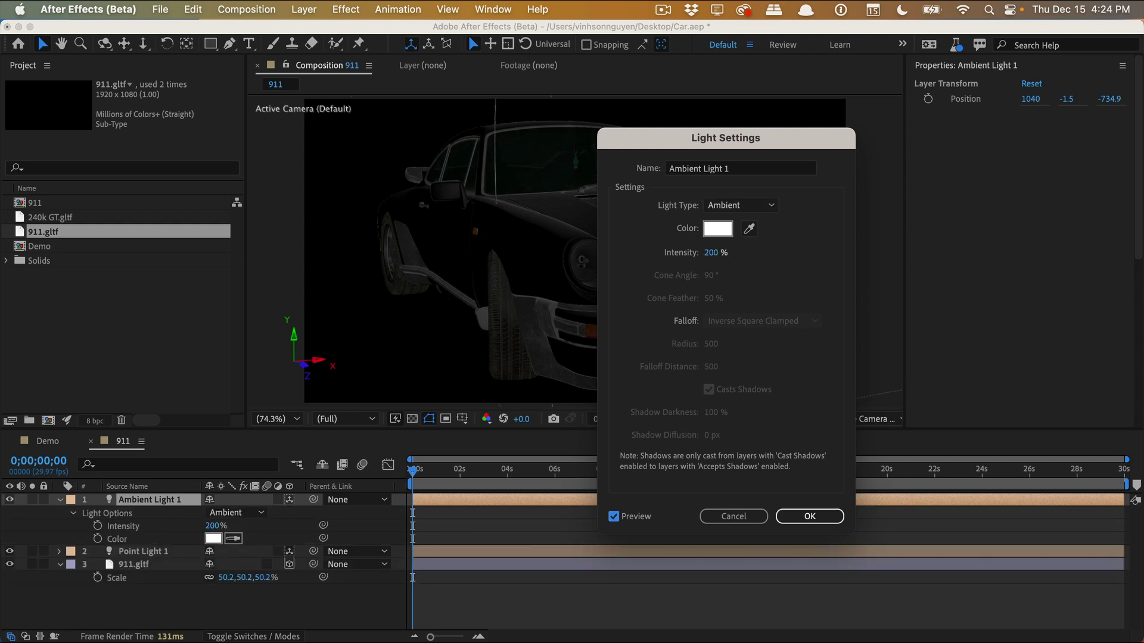
left_click(800, 517)
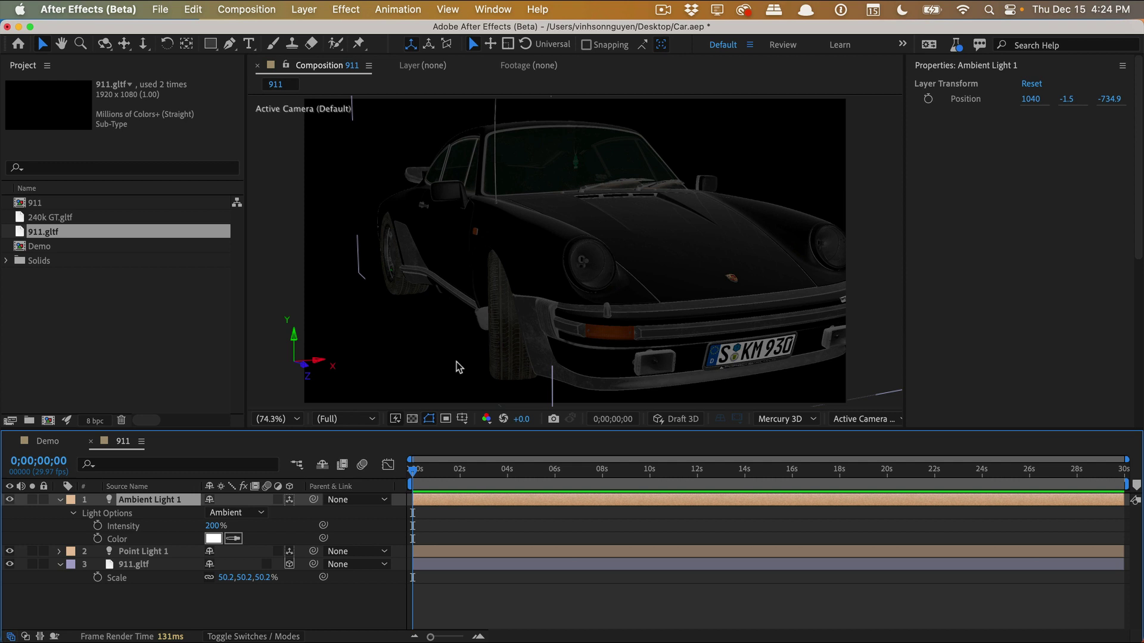
Delete Ambient Light 1 and Point Light 1 from the 911 comp.
key("ctrl+z")
key("ctrl+z")
key("c")
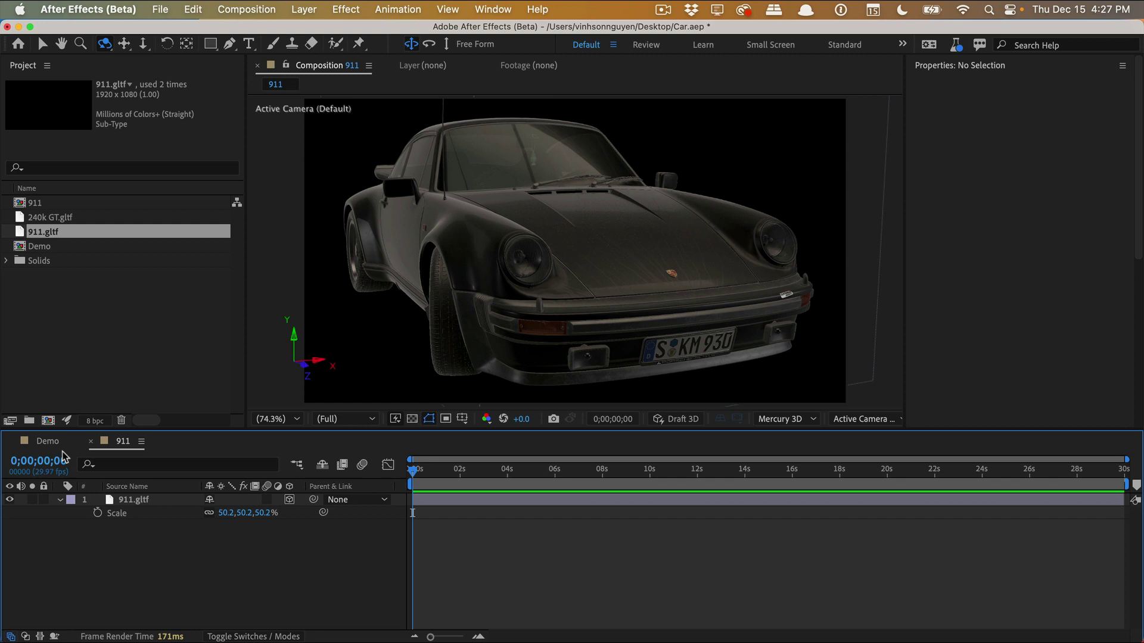
Switch to the Demo comp, select the 240k GT layer, and orbit around both cars.
left_click(47, 442)
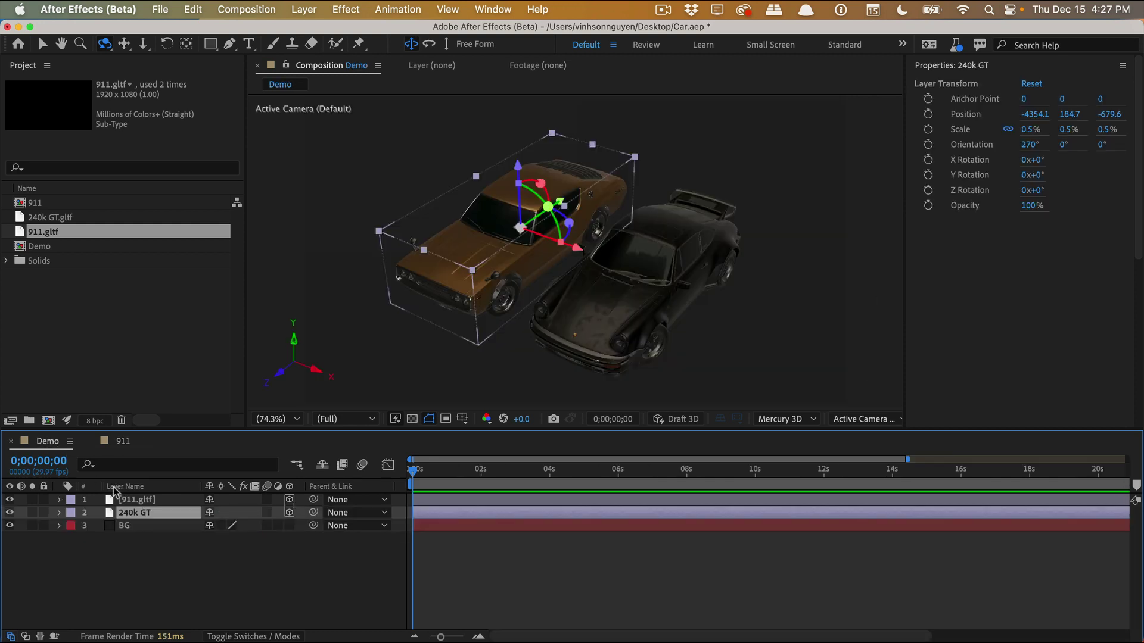
left_click(155, 500)
left_click(153, 513)
left_click(516, 334)
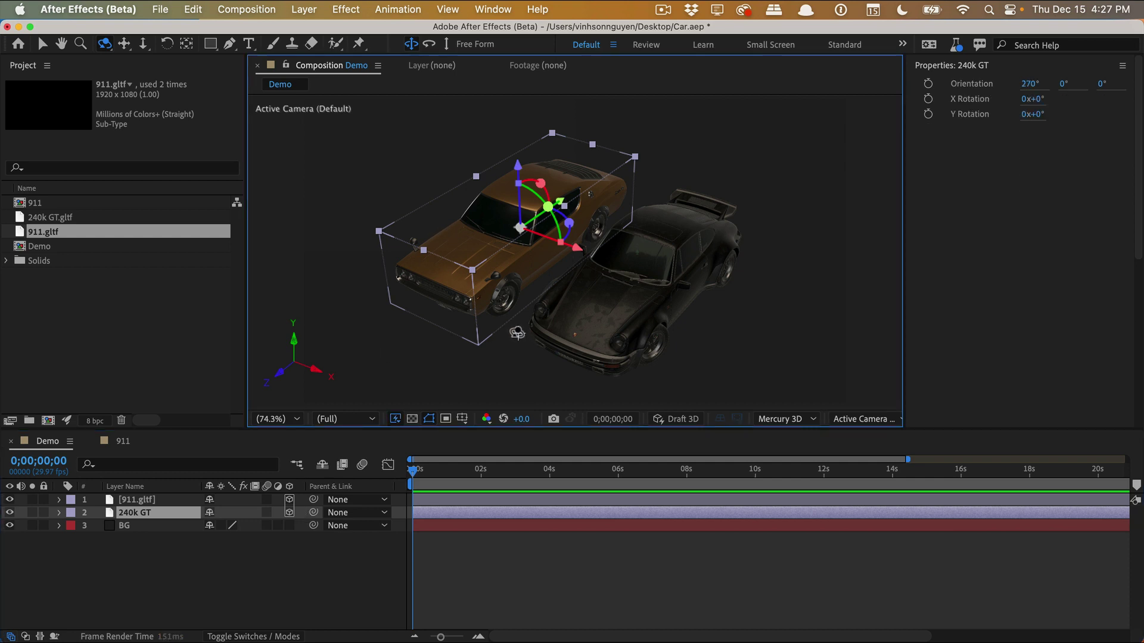
left_click_drag(516, 333, 514, 369)
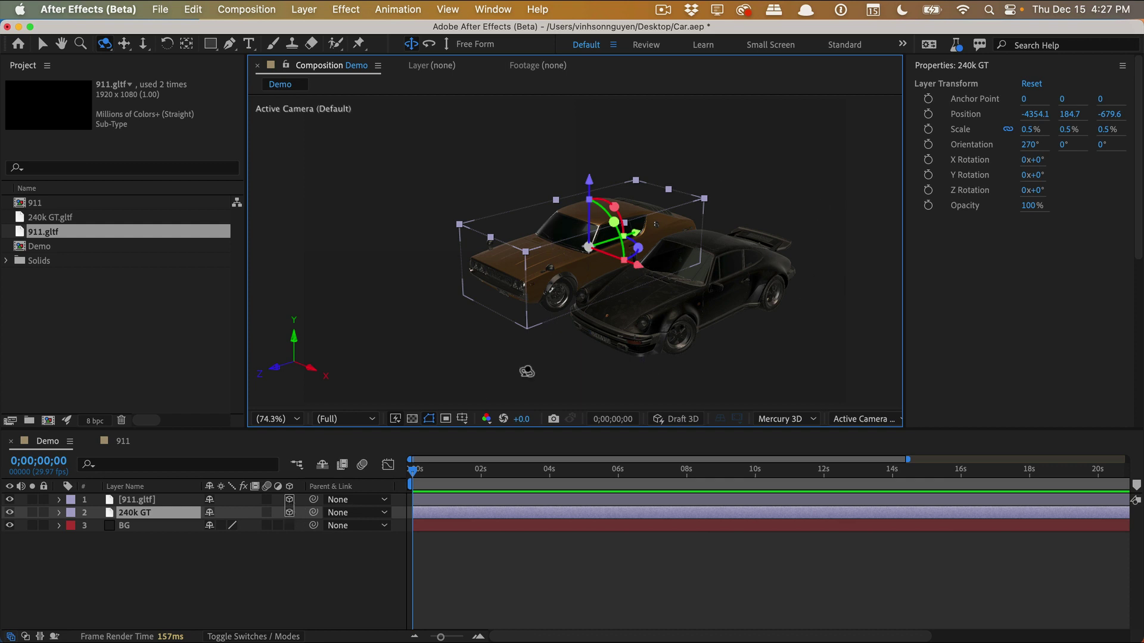
left_click_drag(514, 305, 577, 263)
key("c")
key("c")
key("c")
key("c")
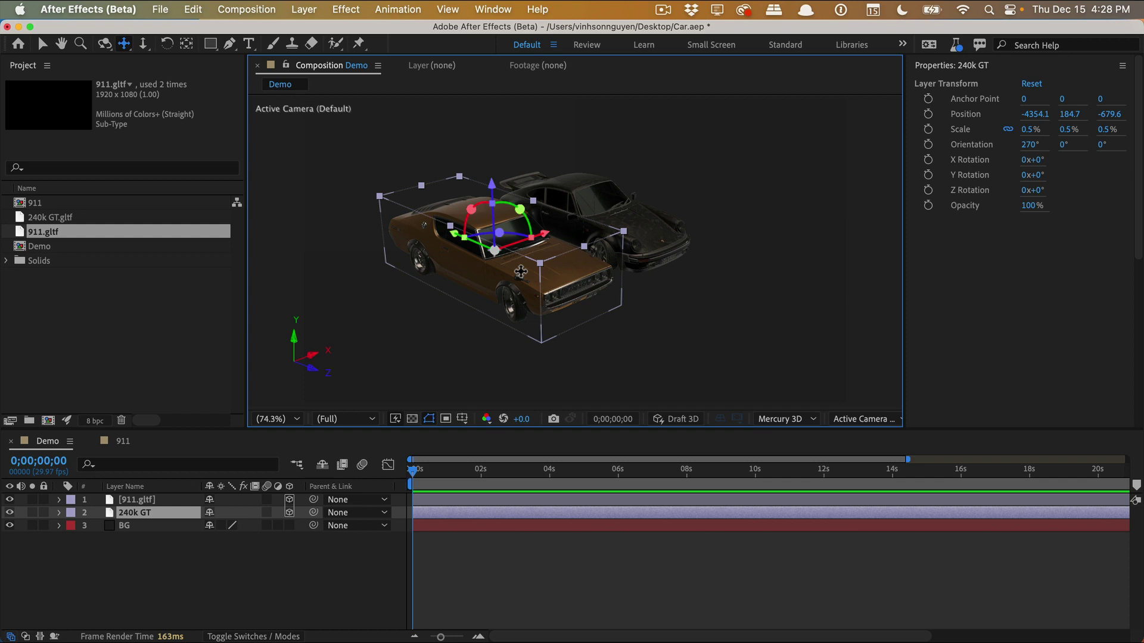
Orbit down onto both cars and dolly the camera in so they appear larger.
left_click_drag(521, 271, 546, 283)
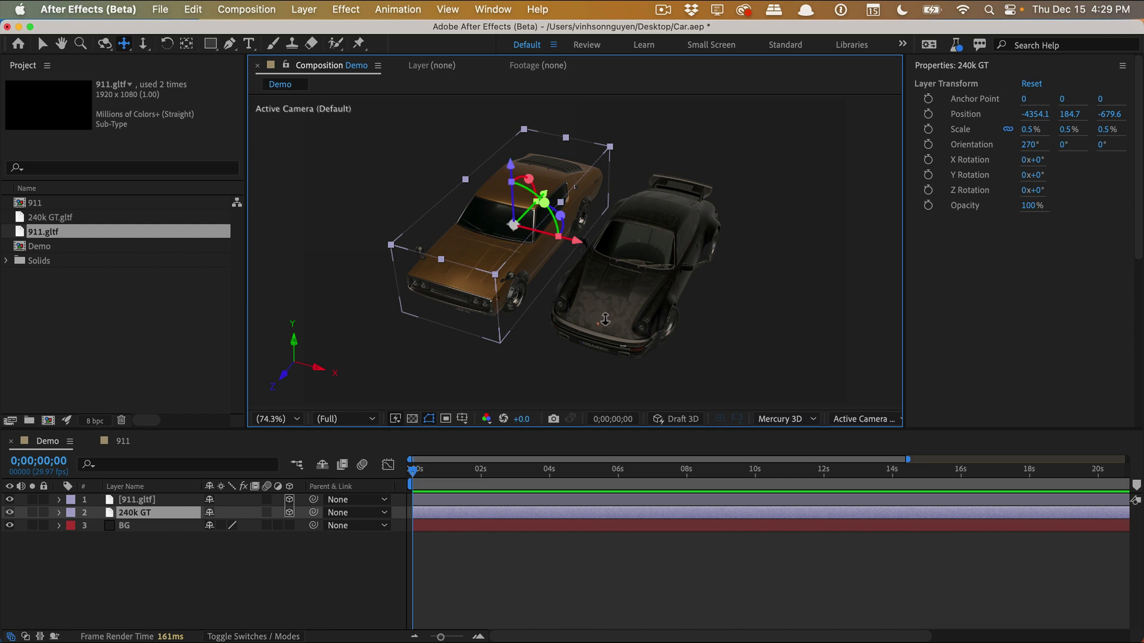
key("c")
left_click_drag(621, 327, 622, 247)
key("c")
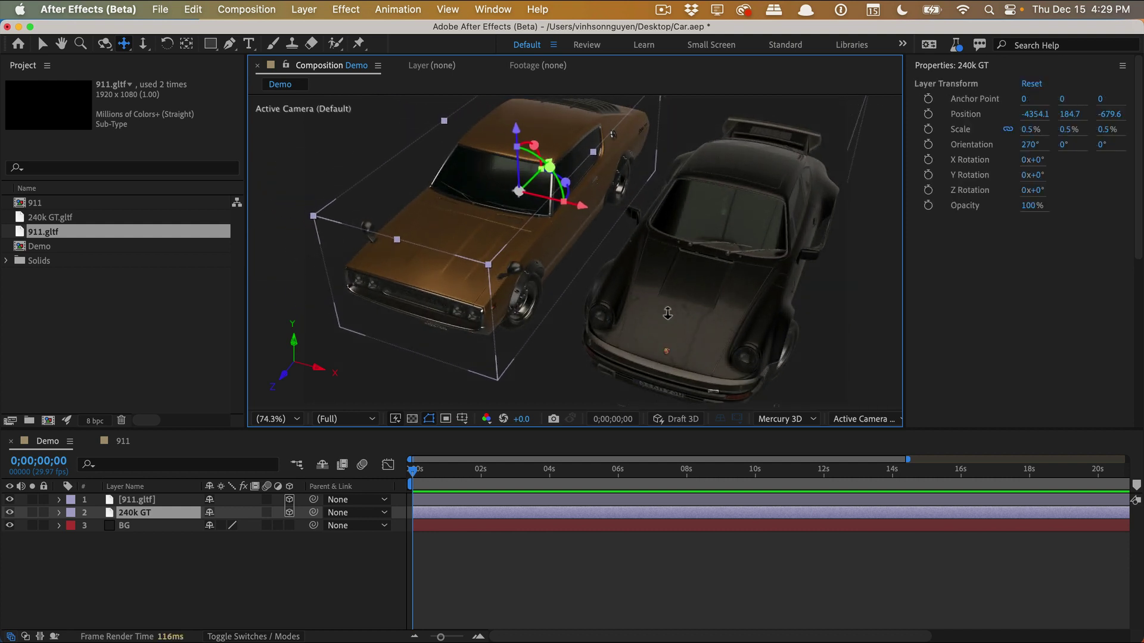
key("c")
key("c")
key("c")
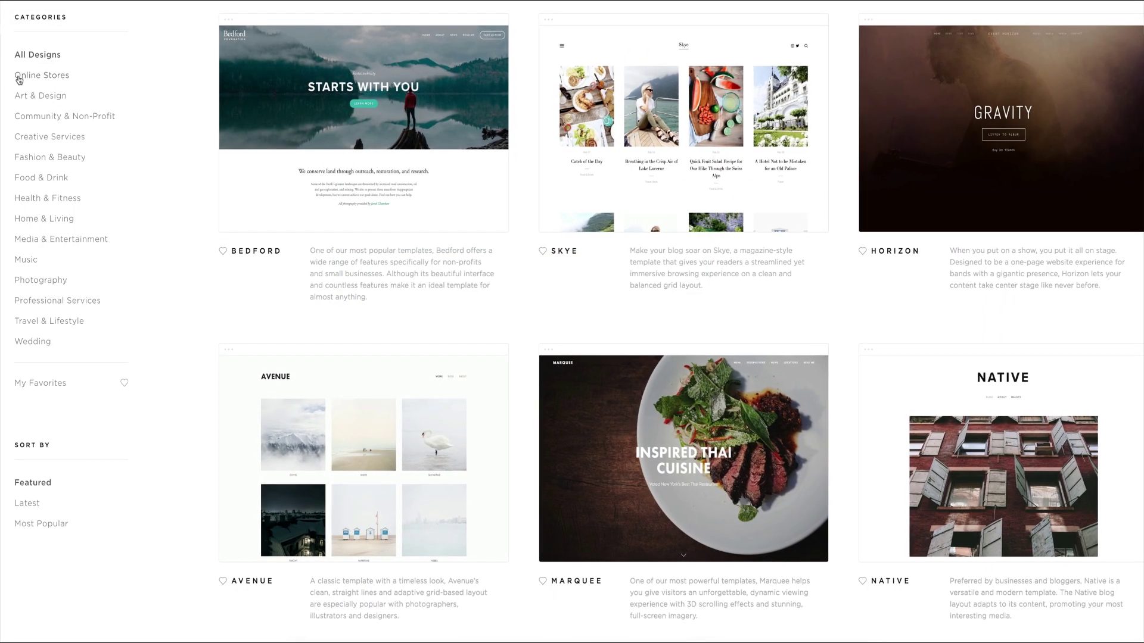
In the Online Stores Bedford template, set Banner Button Color to blue, hsl(203, 54%, 45%).
left_click(19, 77)
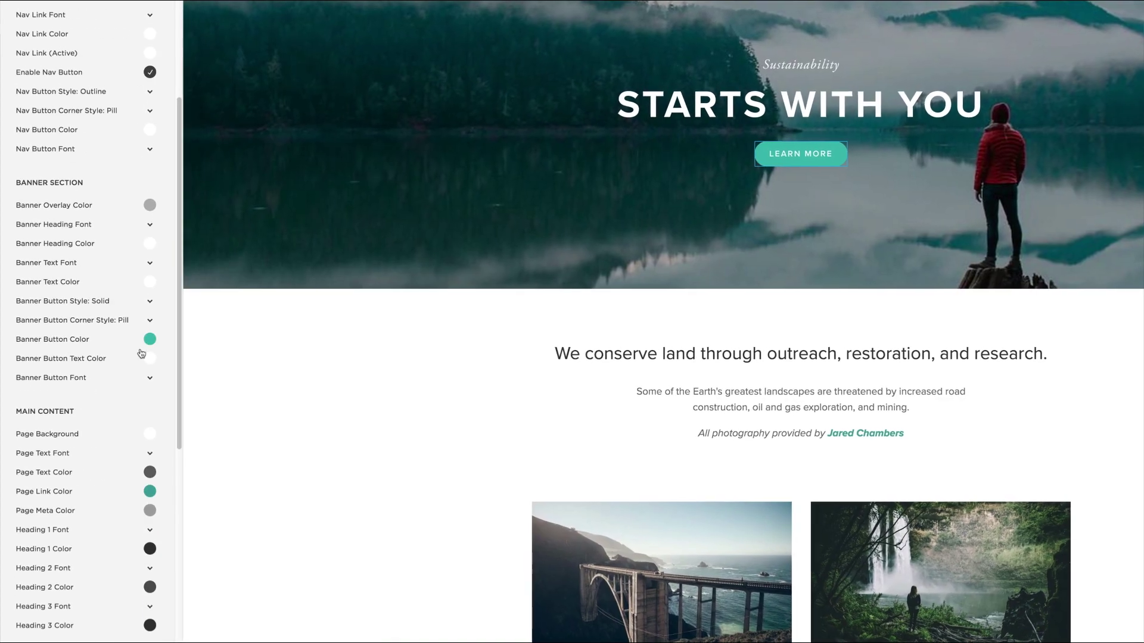
left_click(150, 339)
left_click_drag(81, 263, 94, 262)
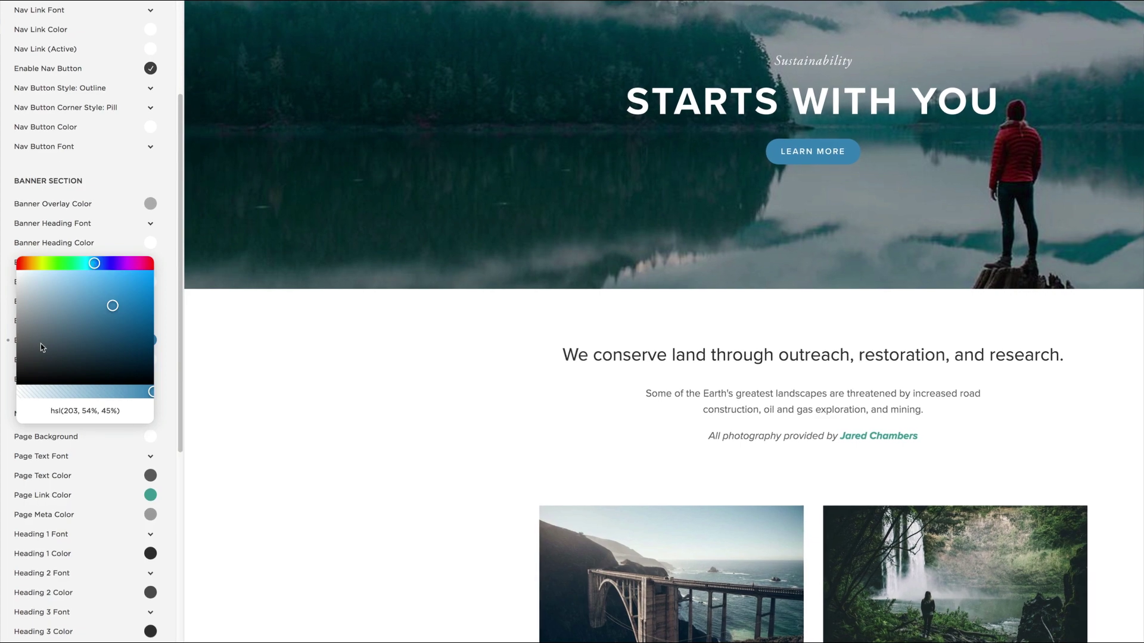